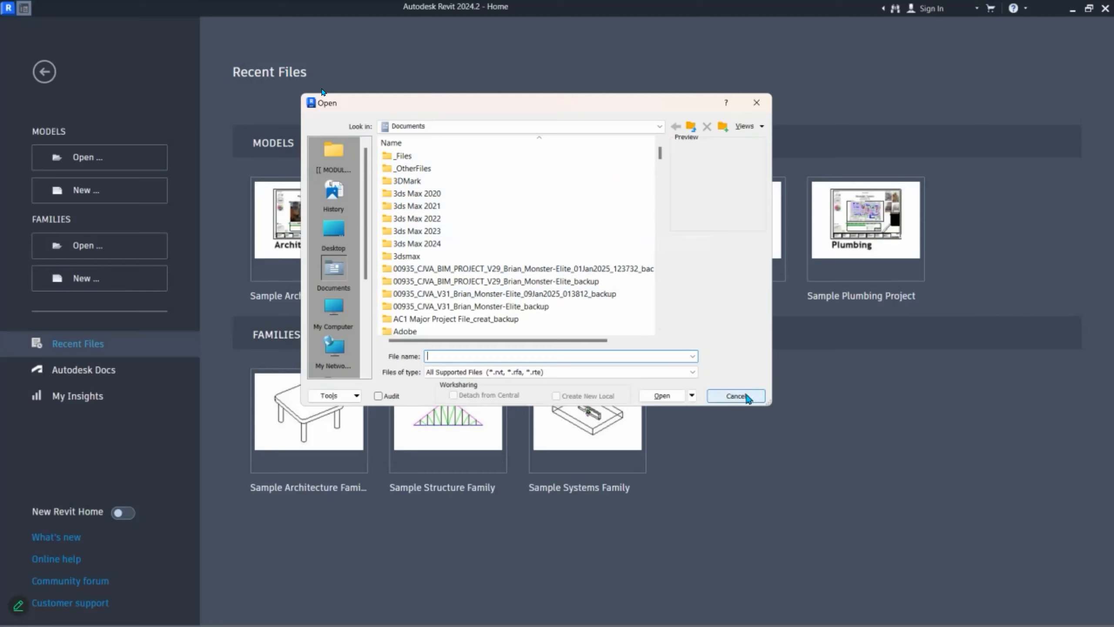
# Step: Cancel the Open dialog to return to the Revit Home page with recent models and families
pyautogui.click(745, 397)
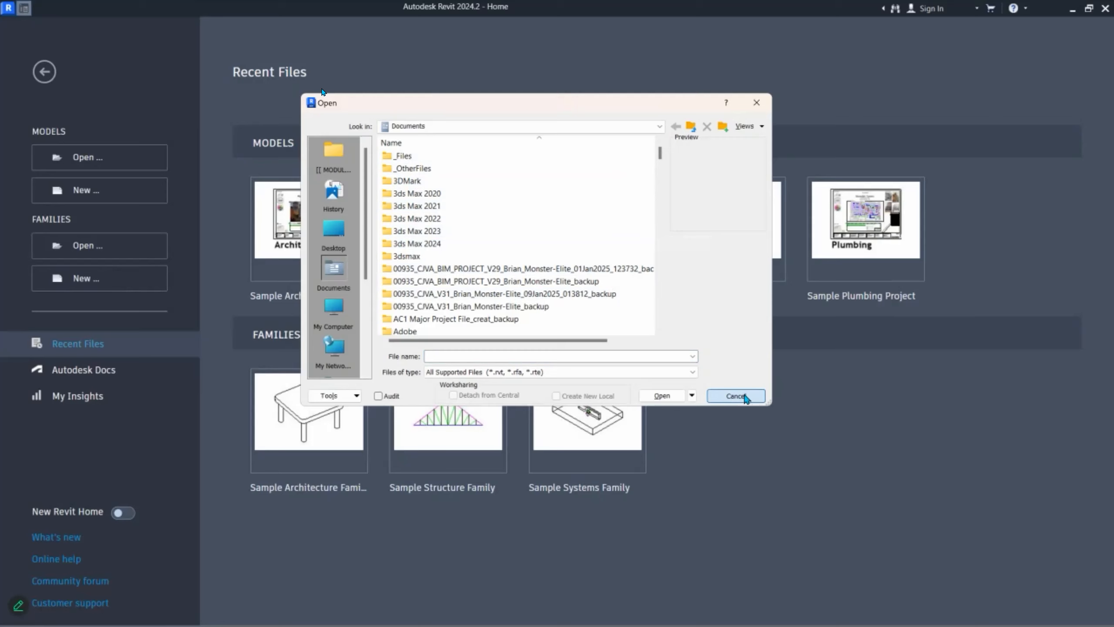
pyautogui.click(745, 397)
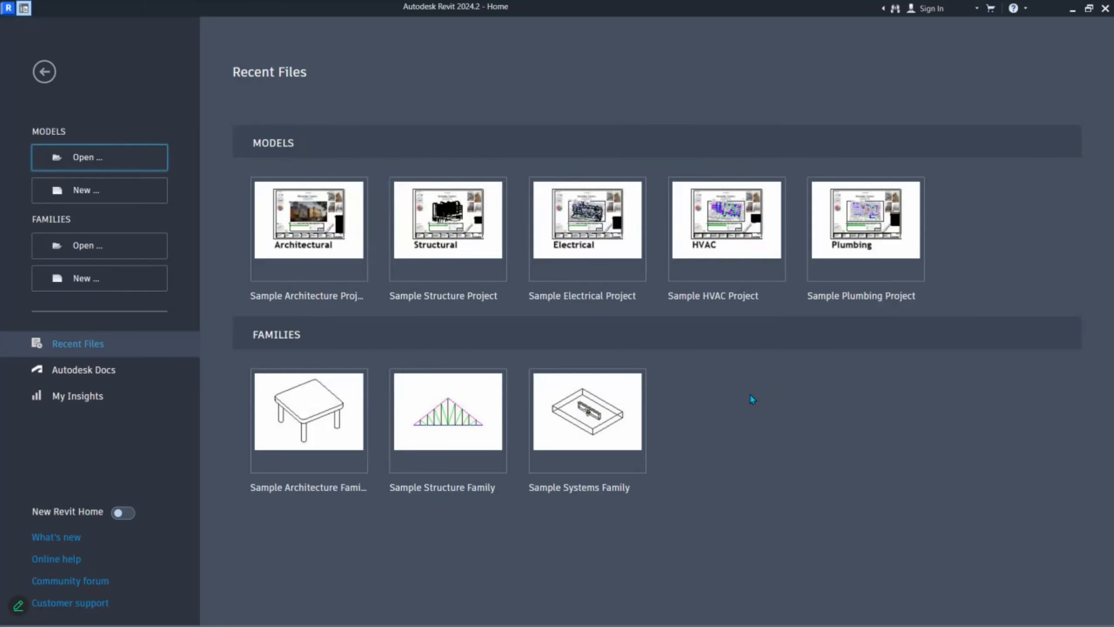
# Step: Start opening a model and paste the network path \\192.168.1.158\student_000 from clipboard history as the file name
pyautogui.click(97, 161)
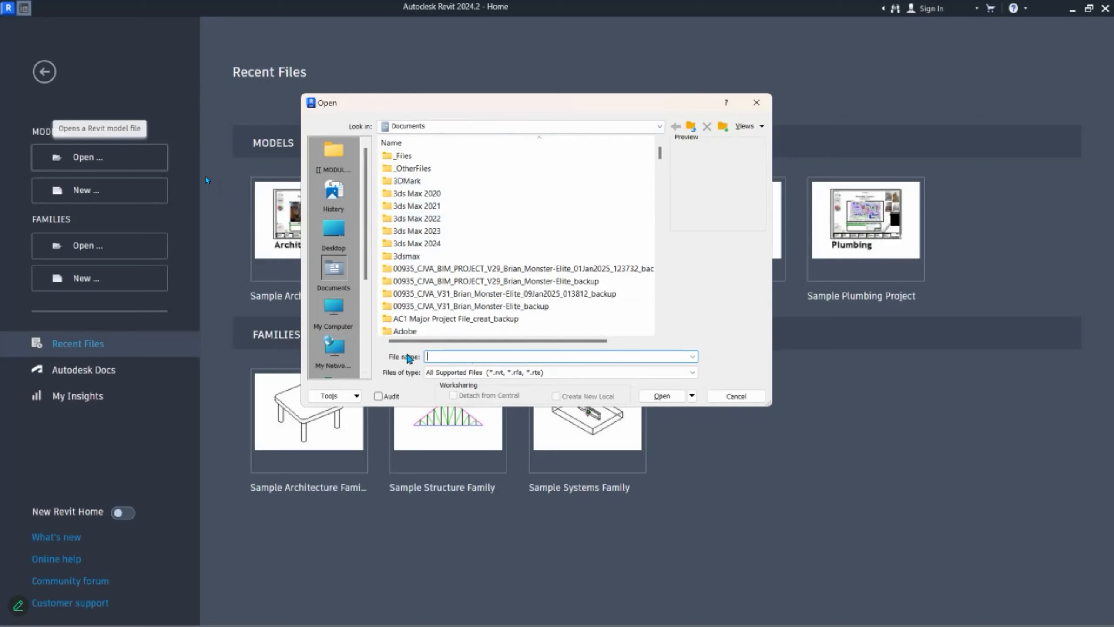
pyautogui.press('super+v')
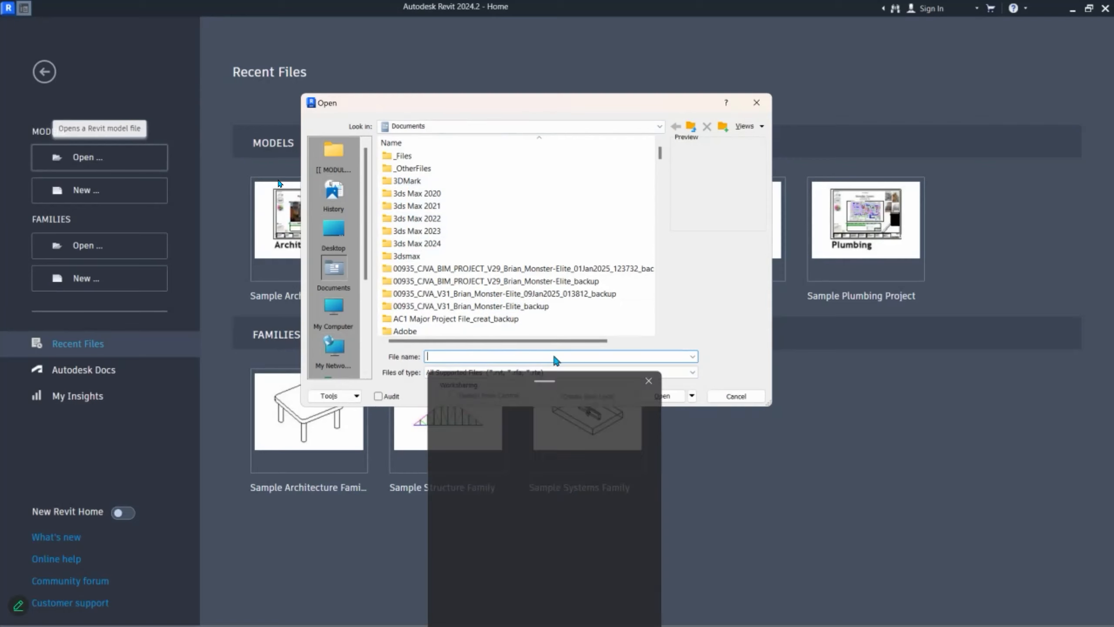
pyautogui.scroll(-2, 540, 515)
pyautogui.scroll(-1, 539, 515)
pyautogui.click(561, 526)
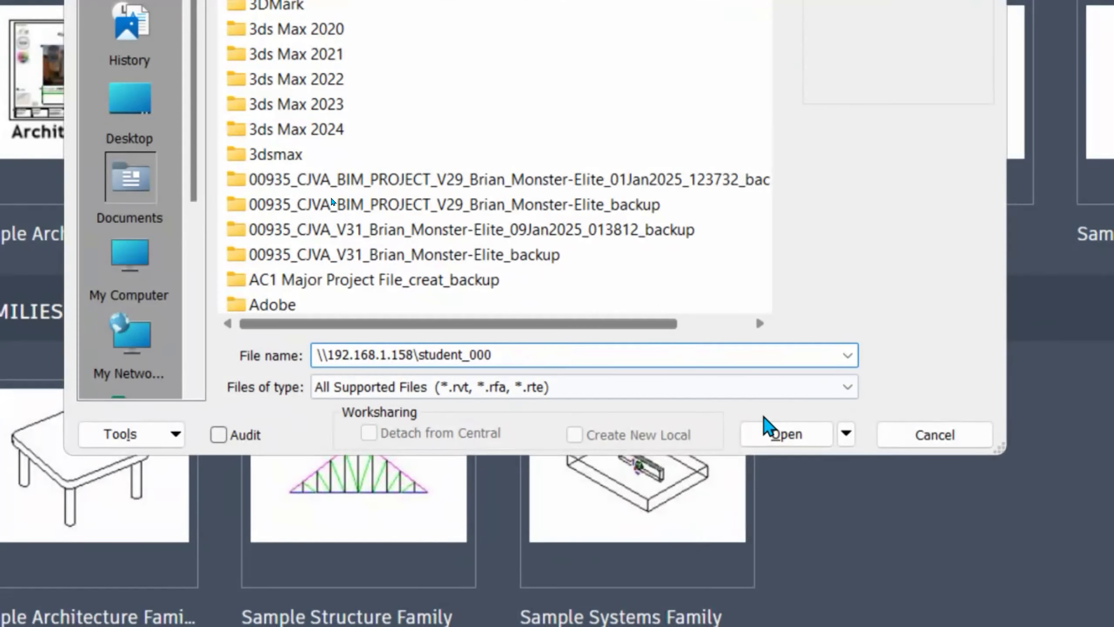
pyautogui.click(774, 433)
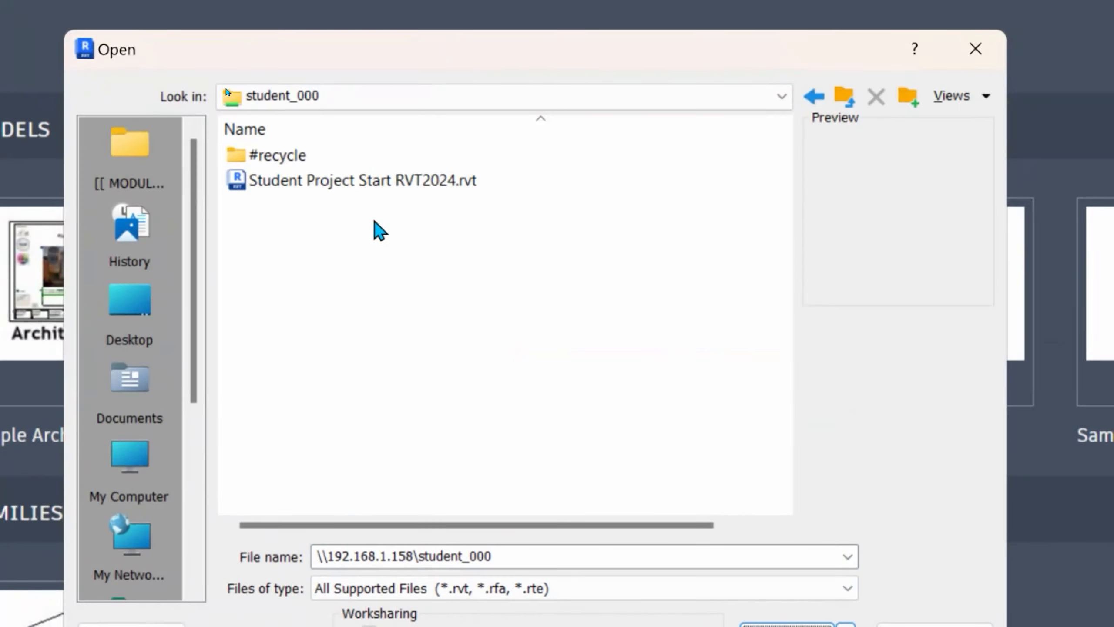
# Step: Open Student Project Start RVT2024.rvt from the student_000 share to its Level 1 floor plan
pyautogui.click(312, 182)
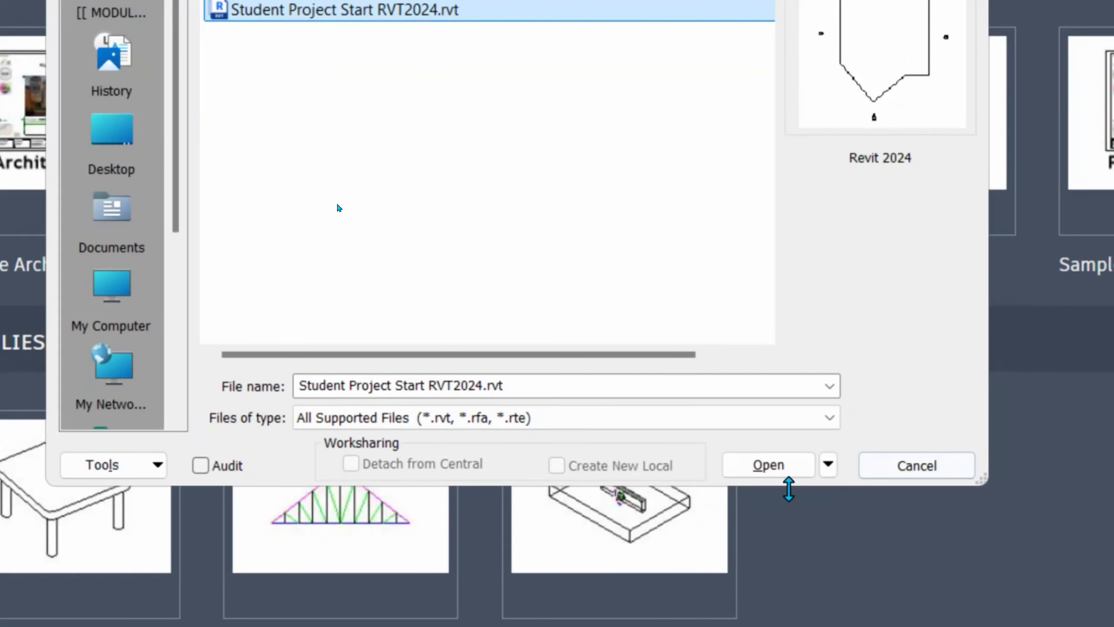
pyautogui.click(779, 466)
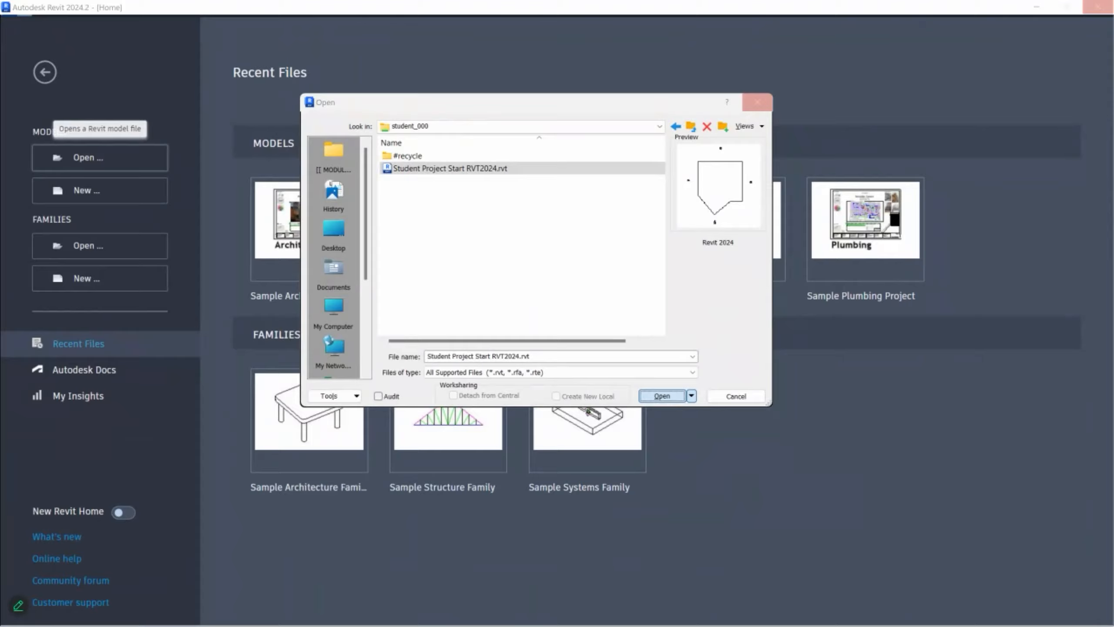
pyautogui.press('Return')
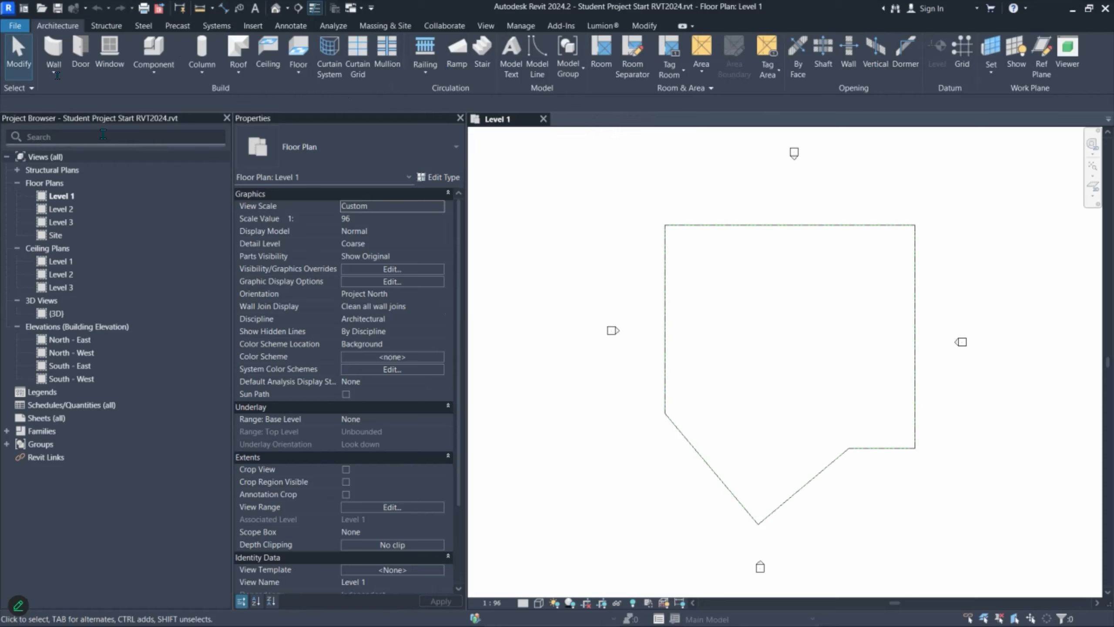
# Step: In Options > General, replace the Username with the student's name and student number, then confirm
pyautogui.click(8, 26)
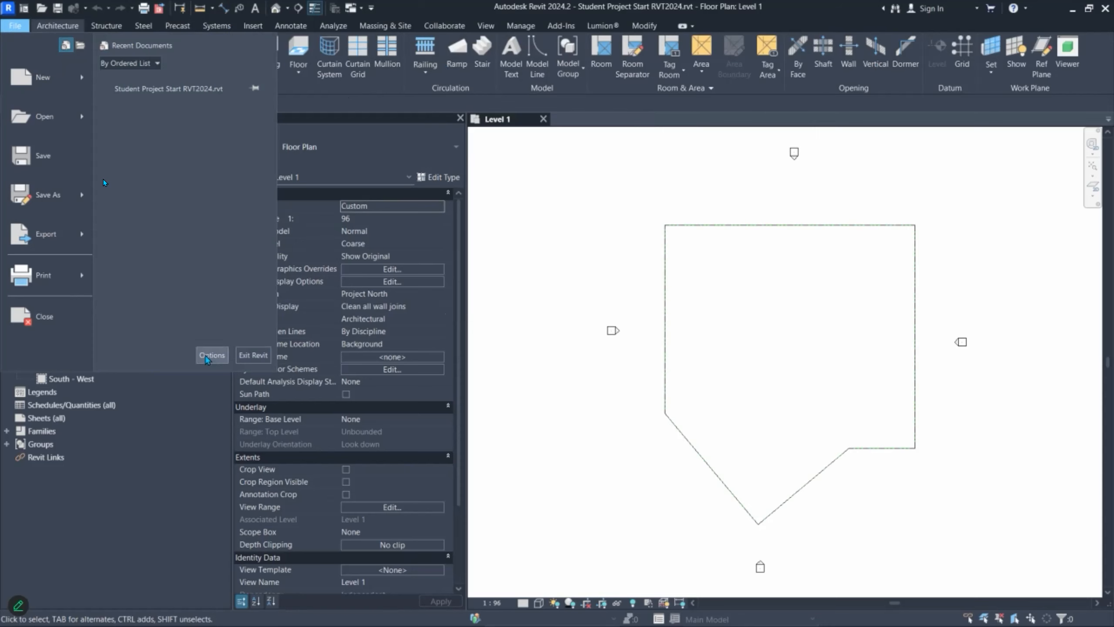
pyautogui.click(212, 355)
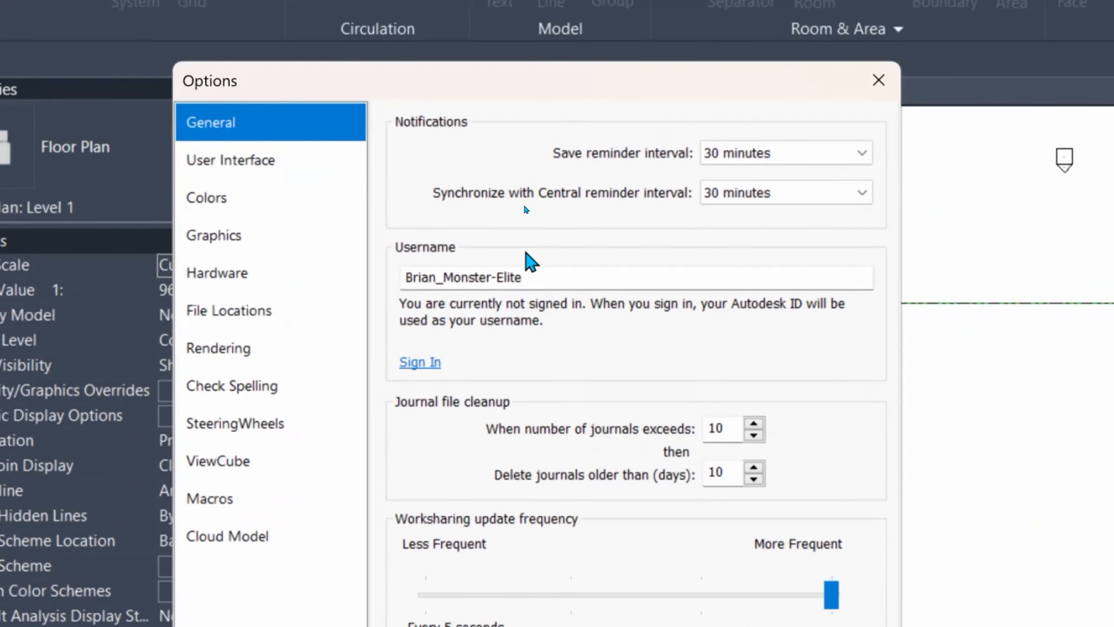
pyautogui.click(569, 207)
pyautogui.moveTo(569, 270); pyautogui.dragTo(398, 324)
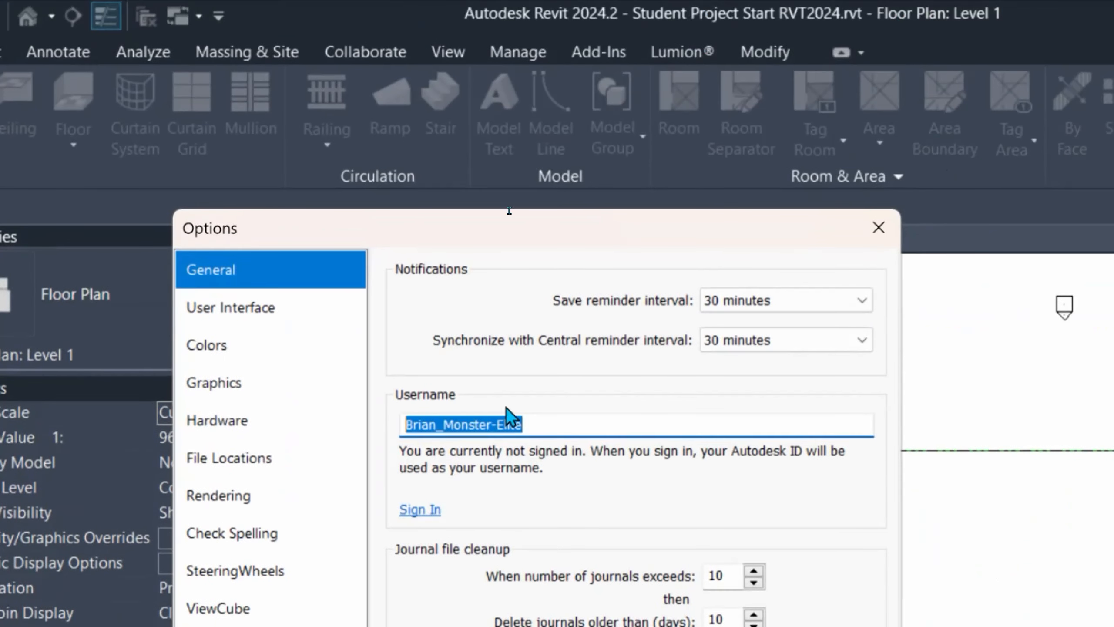
pyautogui.click(567, 426)
pyautogui.moveTo(567, 425); pyautogui.dragTo(381, 443)
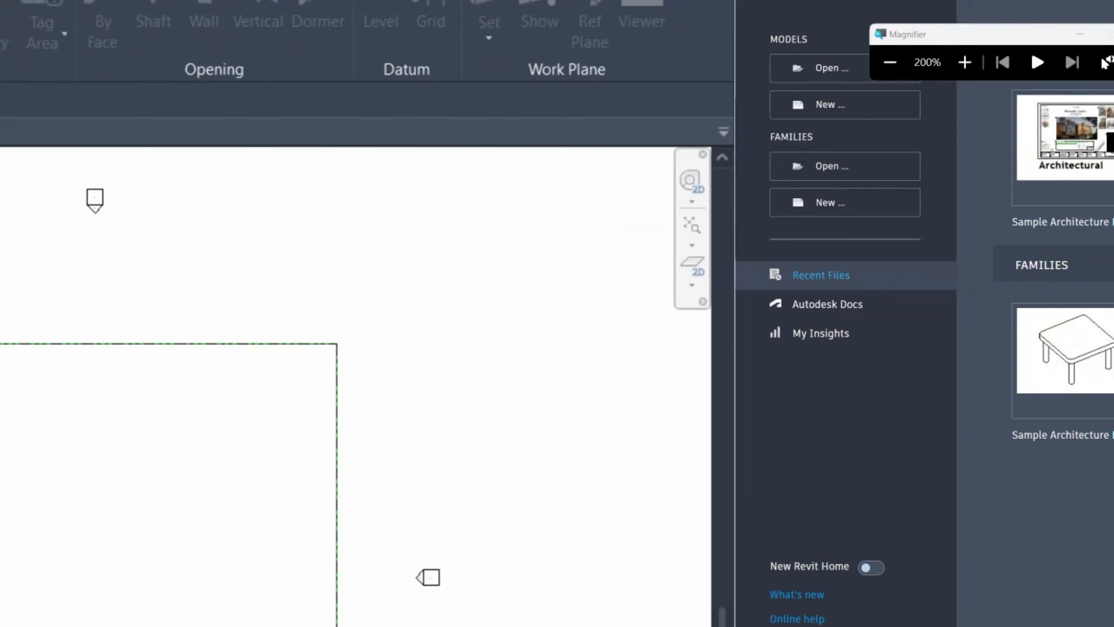
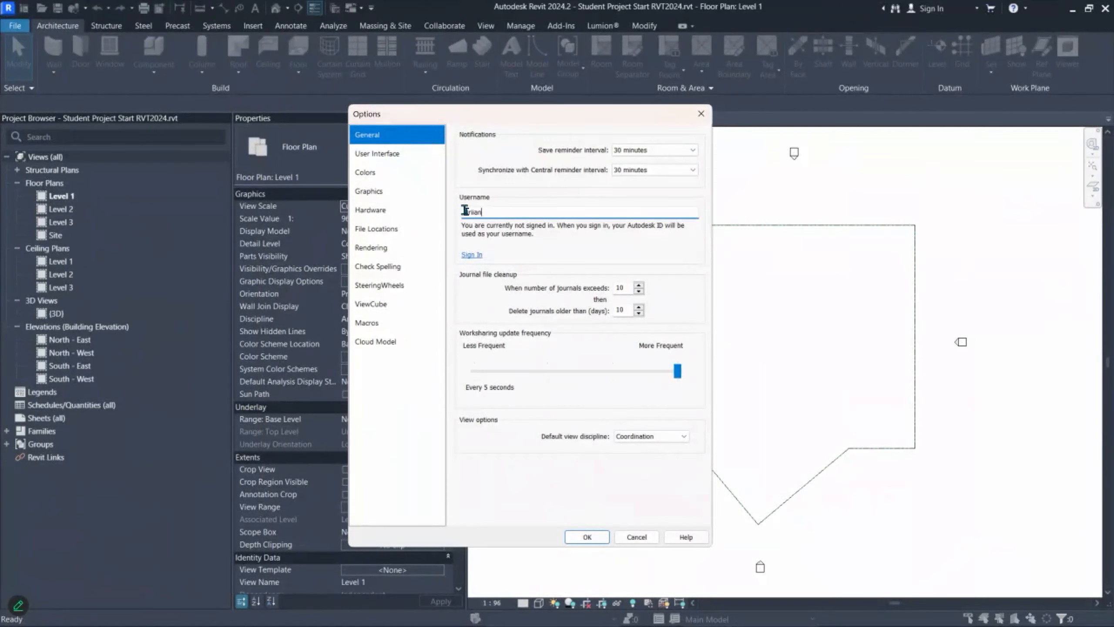
pyautogui.click(588, 537)
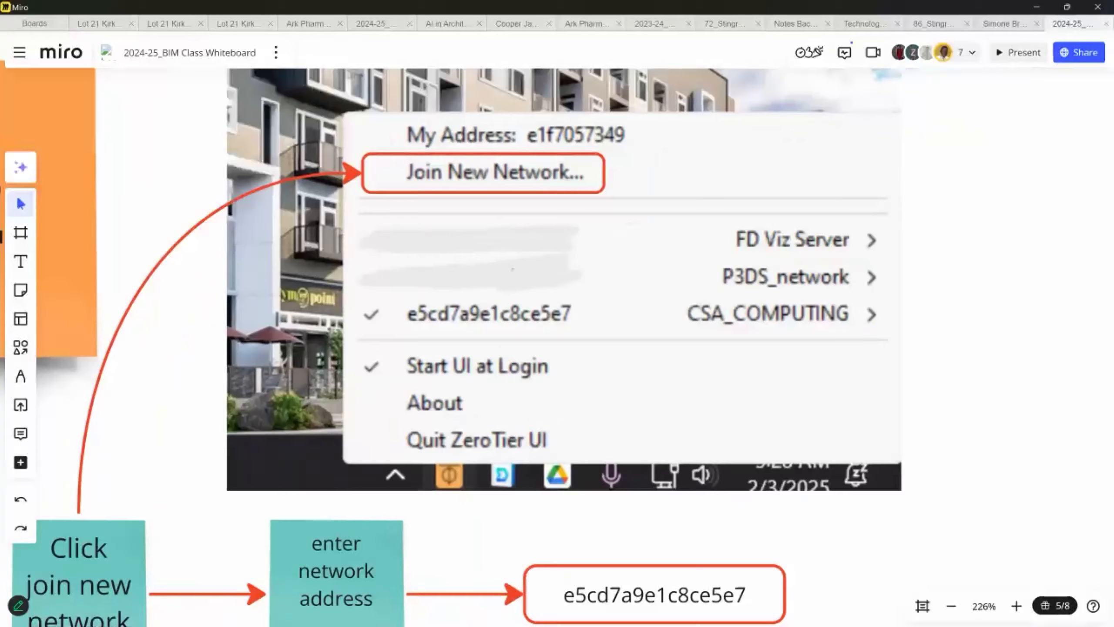
# Step: Zoom and pan the Miro board around the SYNC diagram, then minimize the Miro window
pyautogui.scroll(-15, 117, 174)
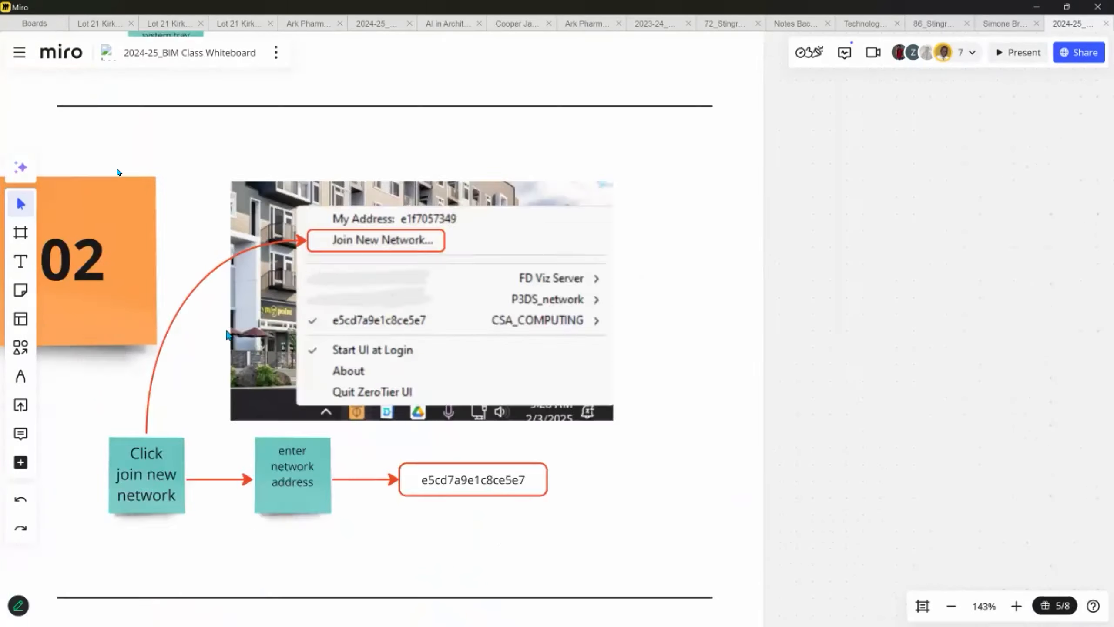
pyautogui.scroll(-2, 454, 317)
pyautogui.scroll(14, 371, 246)
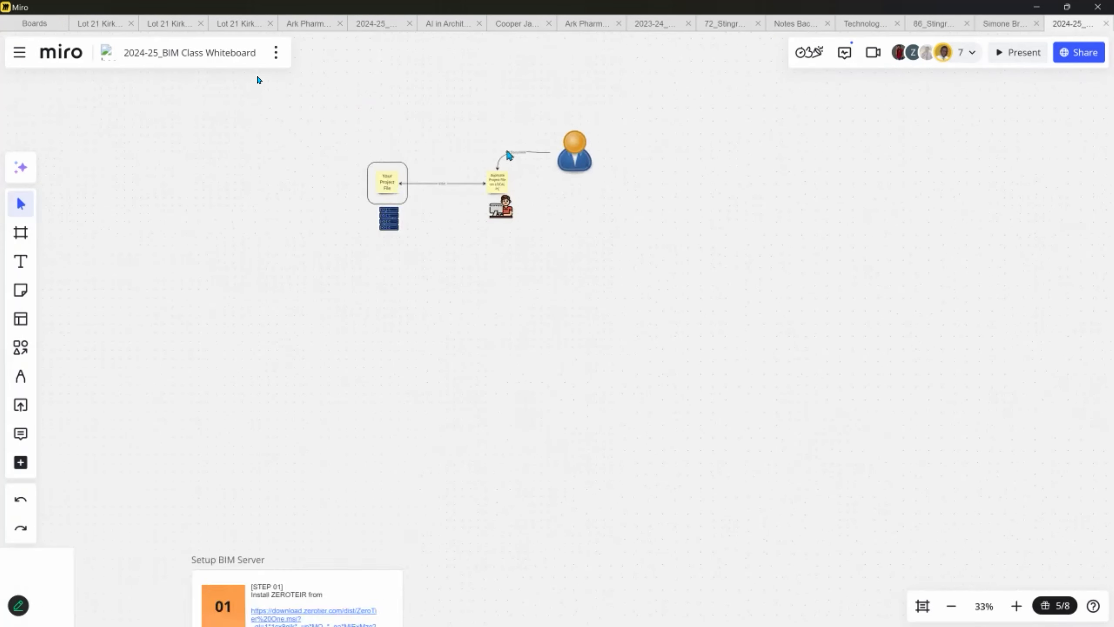
pyautogui.moveTo(189, 258); pyautogui.dragTo(182, 265, button='middle')
pyautogui.scroll(3, 206, 268)
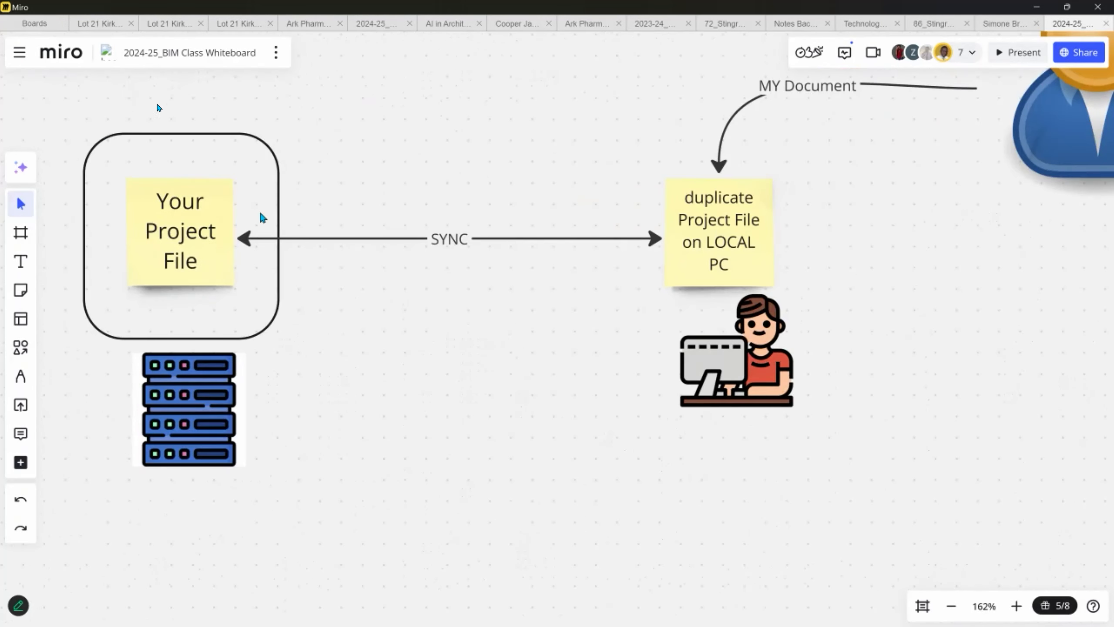
pyautogui.moveTo(716, 201); pyautogui.dragTo(612, 281, button='middle')
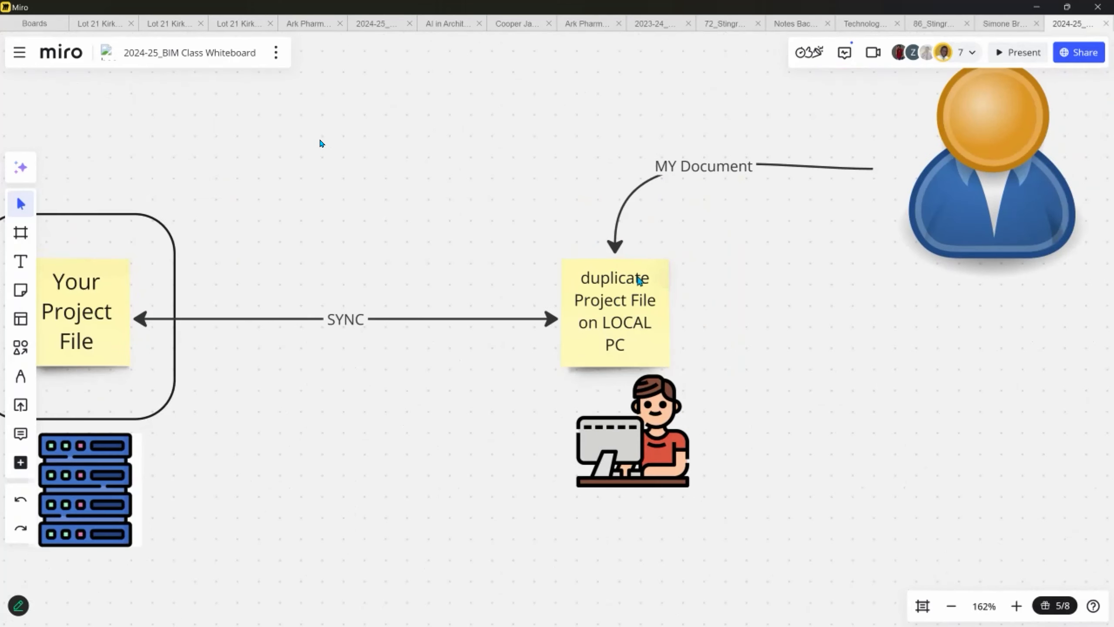
pyautogui.scroll(-3, 693, 252)
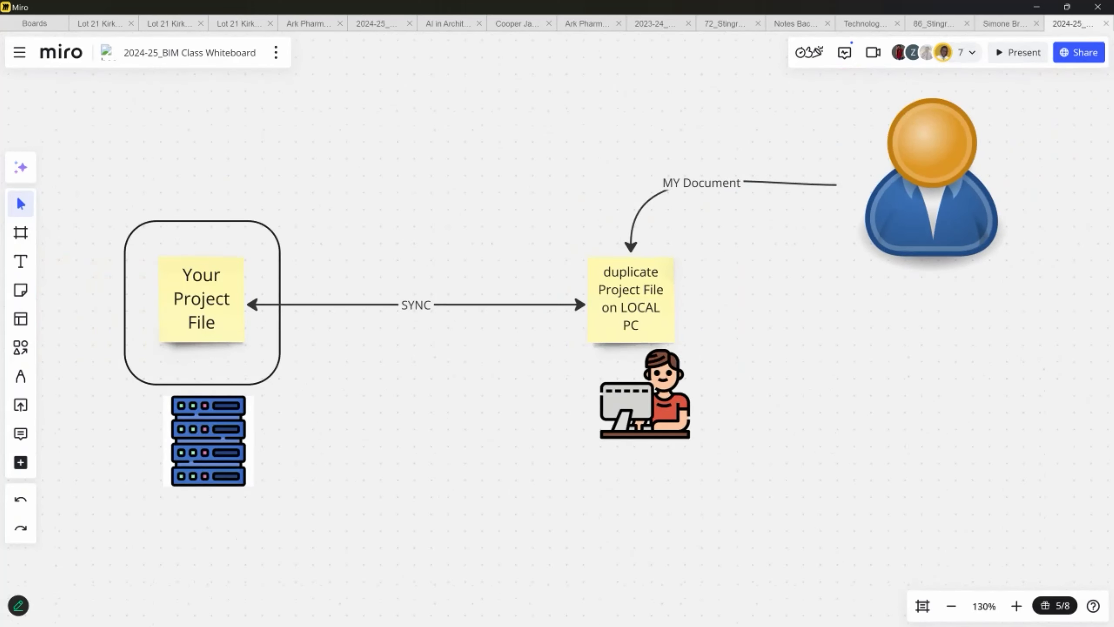
pyautogui.click(1042, 13)
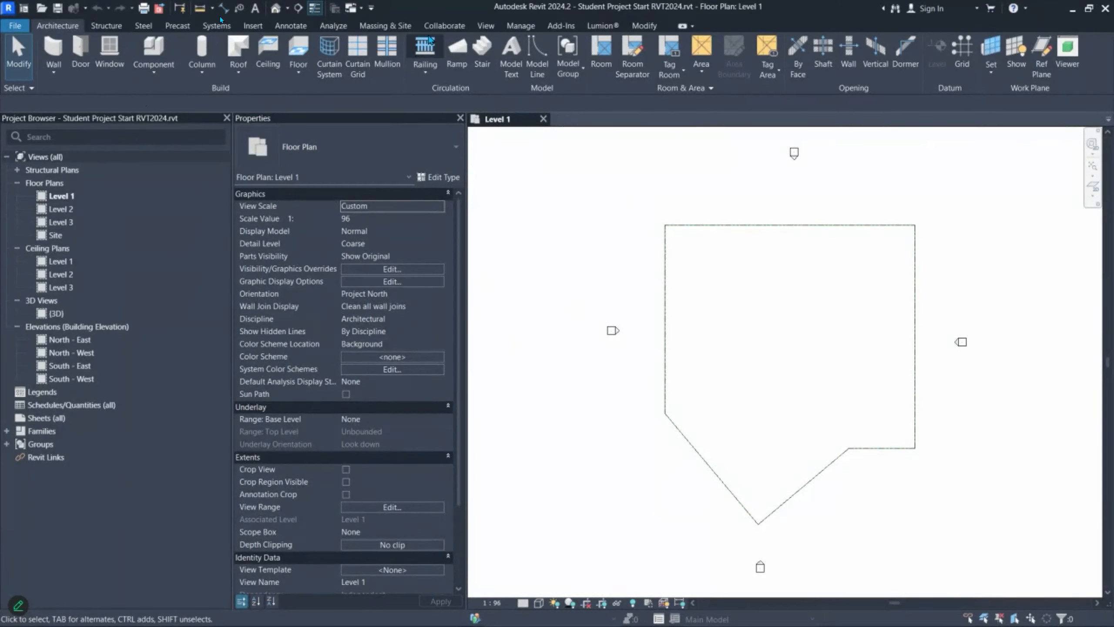
# Step: Switch the ribbon to the Collaborate tab
pyautogui.click(444, 25)
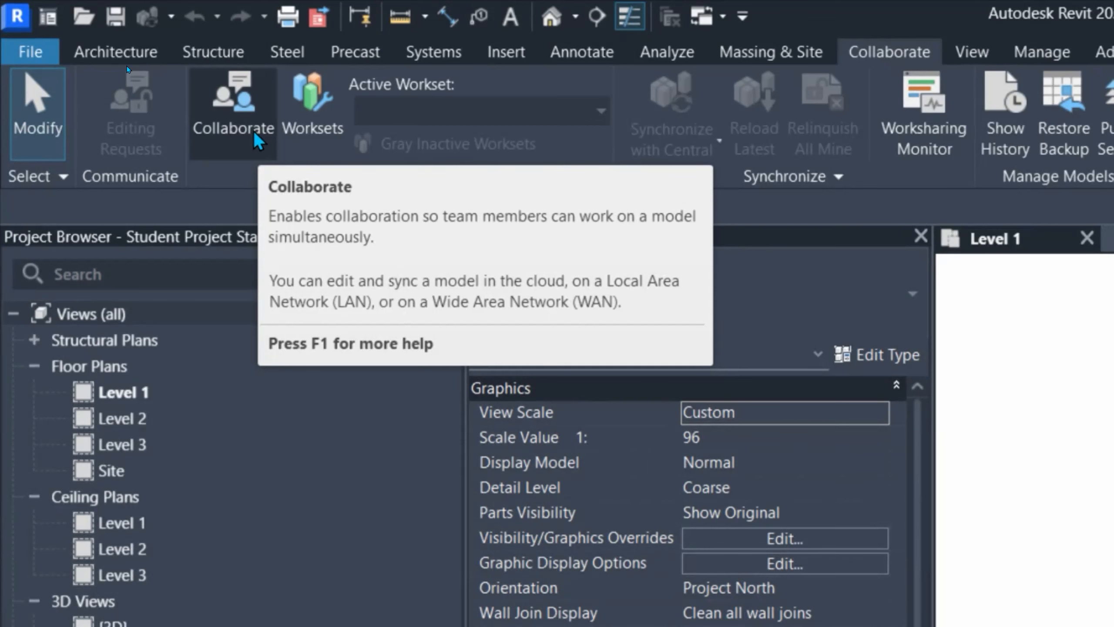
# Step: Launch the Collaborate command to bring up the network or cloud worksharing choice
pyautogui.click(254, 134)
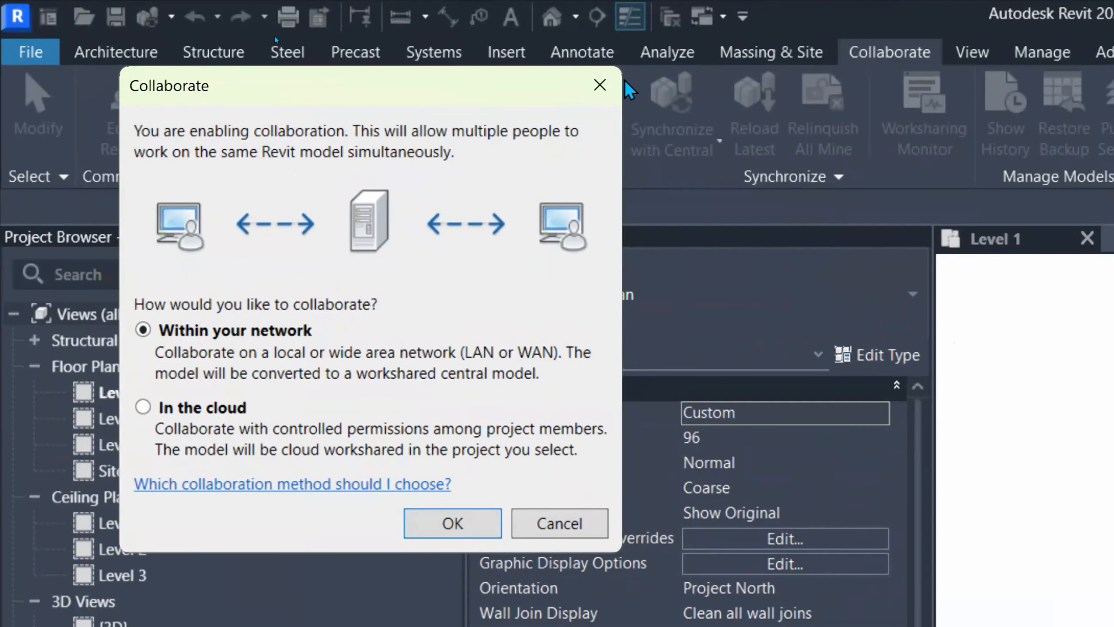
# Step: Compare the cloud and network options, then enable collaboration Within your network
pyautogui.click(299, 44)
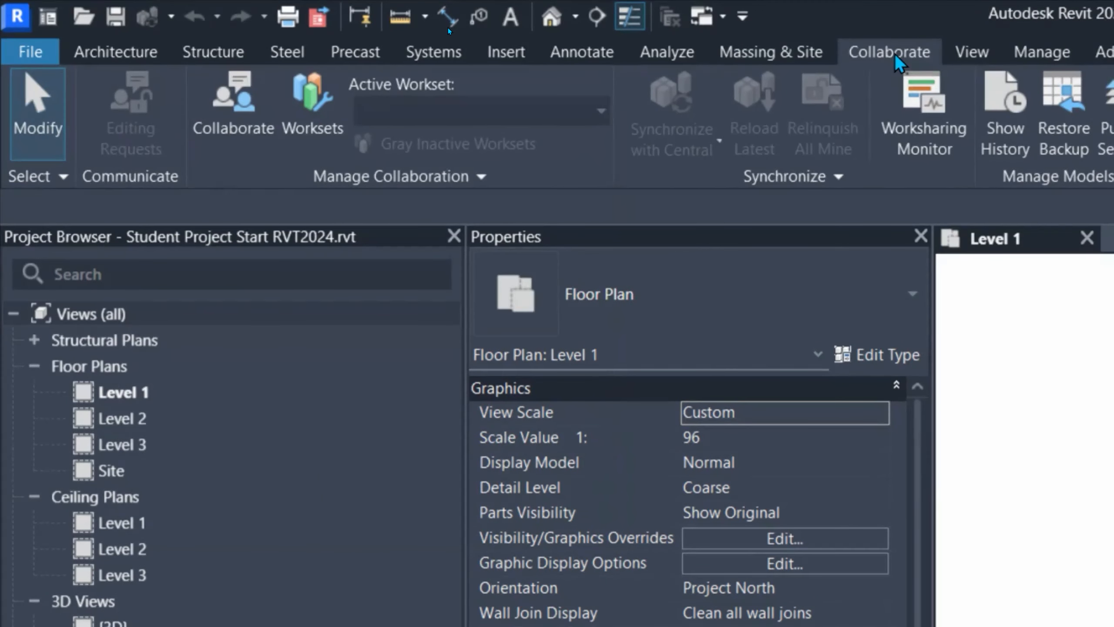
pyautogui.click(244, 122)
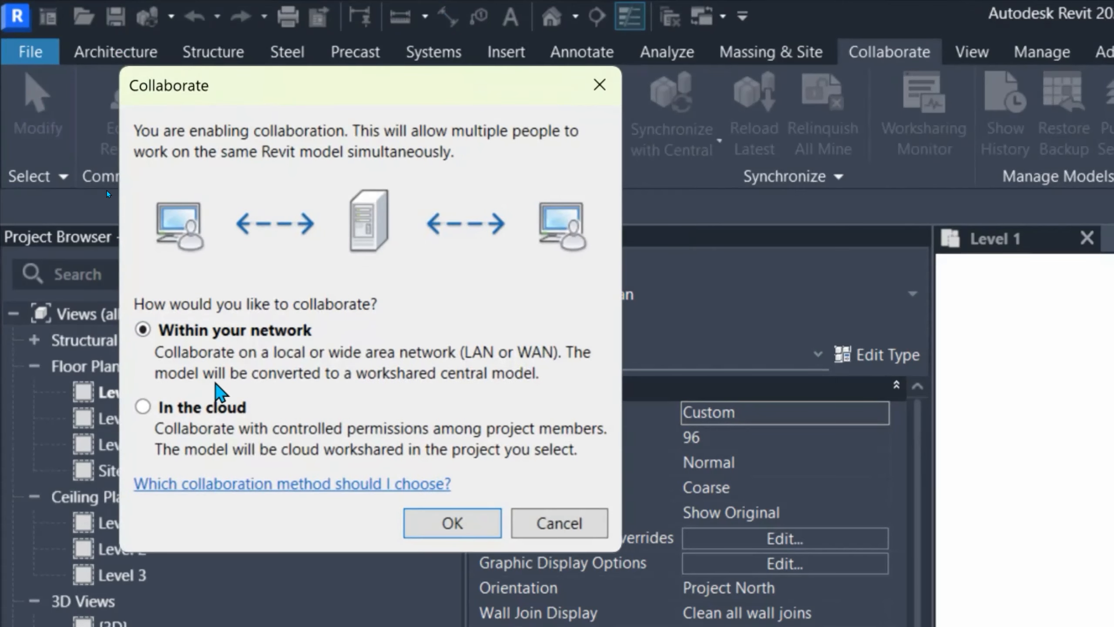
pyautogui.click(205, 408)
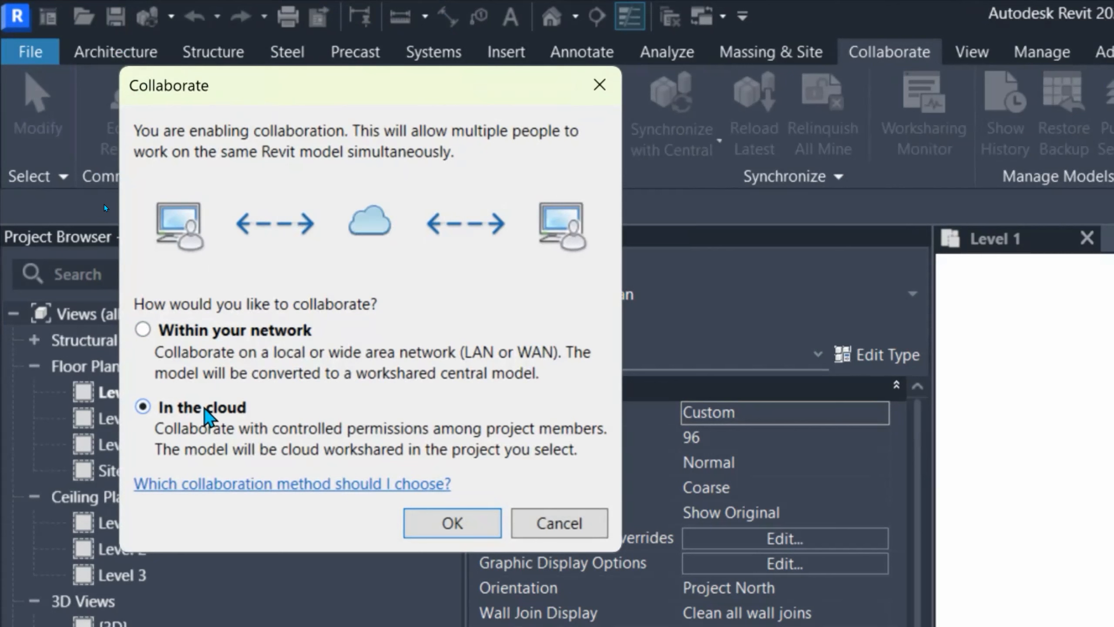
pyautogui.click(200, 338)
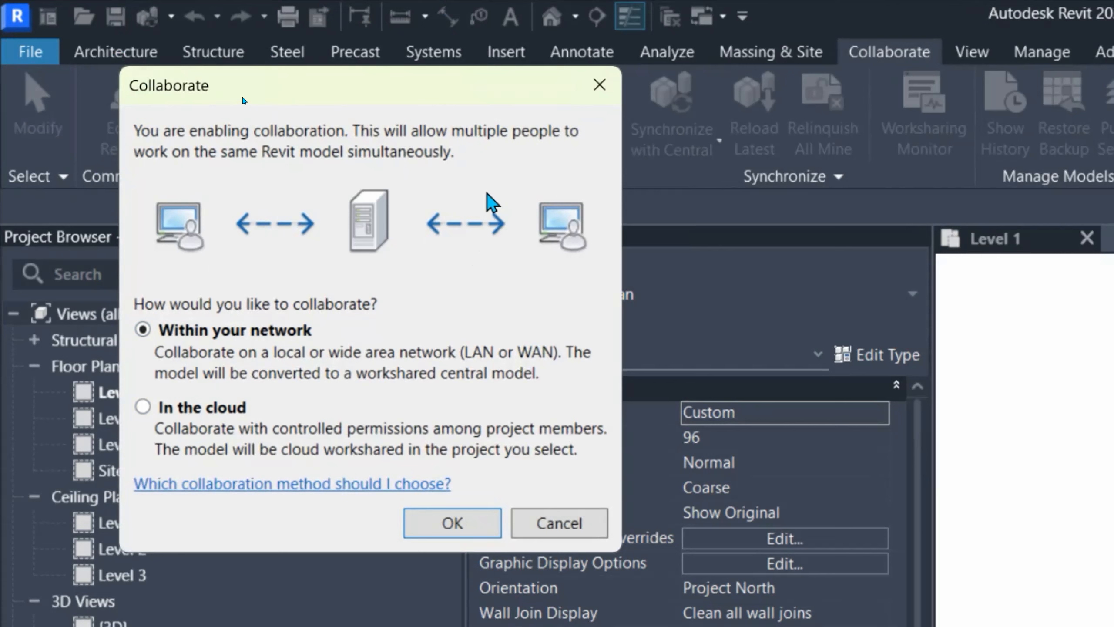
pyautogui.click(220, 408)
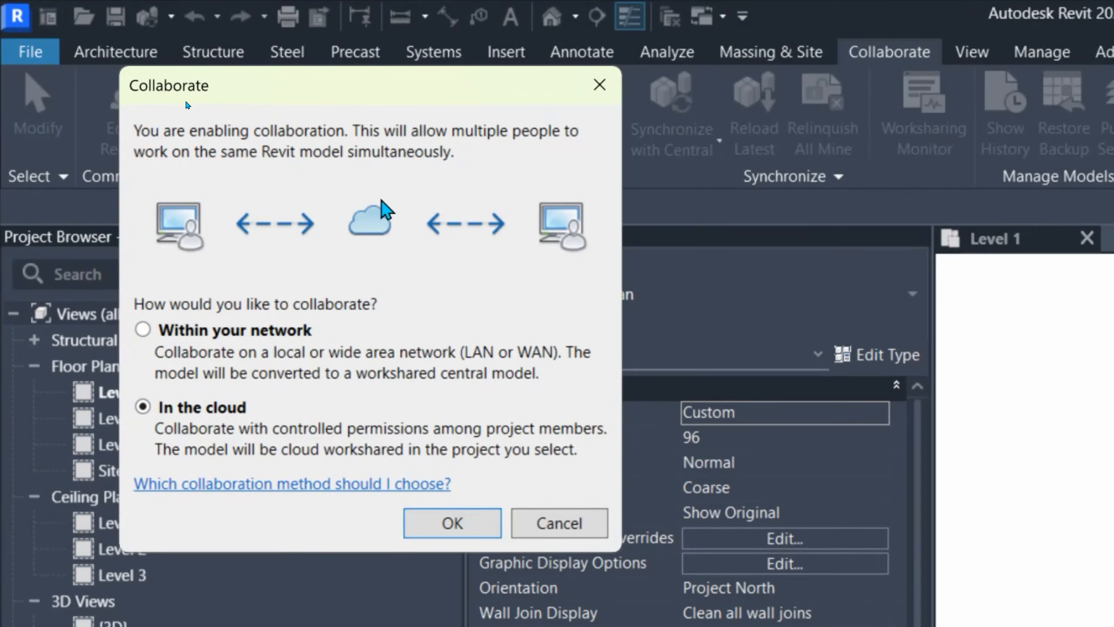
pyautogui.click(225, 337)
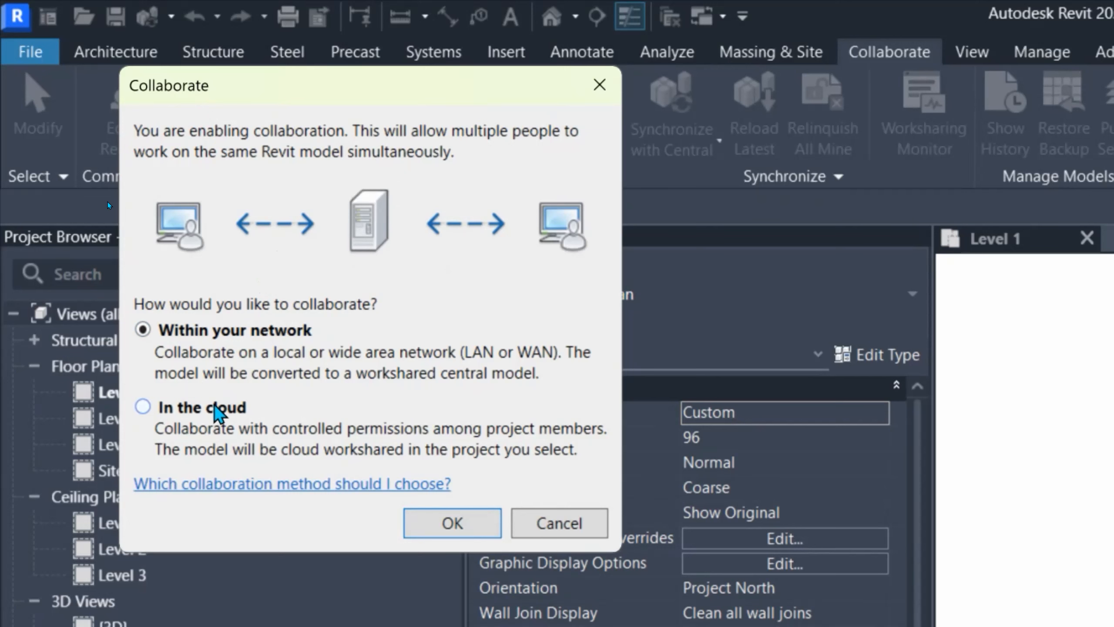
pyautogui.click(214, 407)
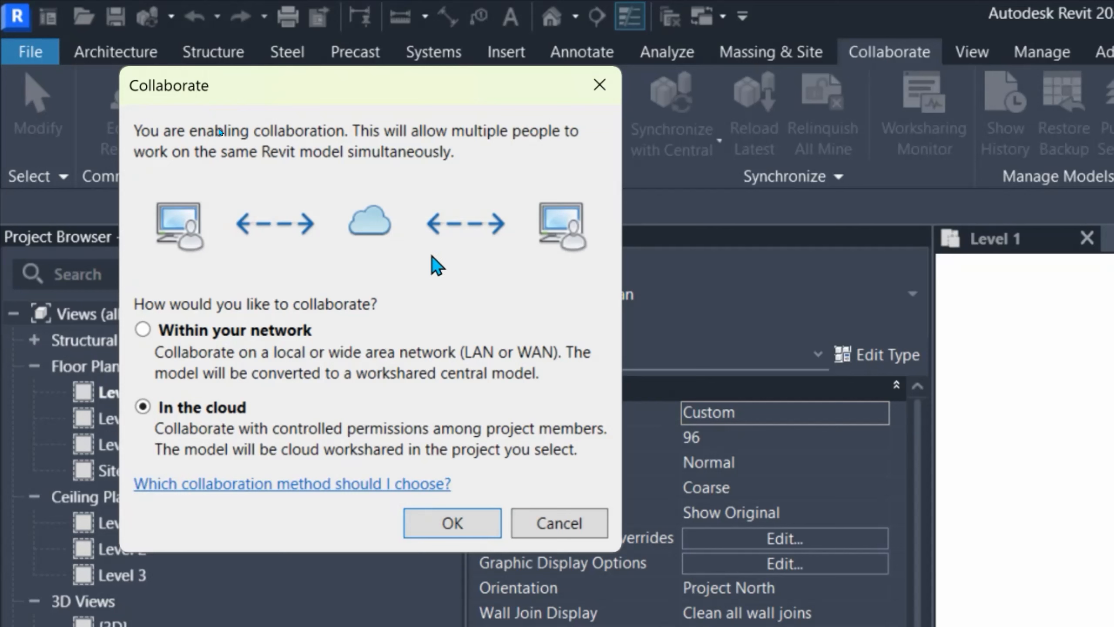
pyautogui.click(187, 336)
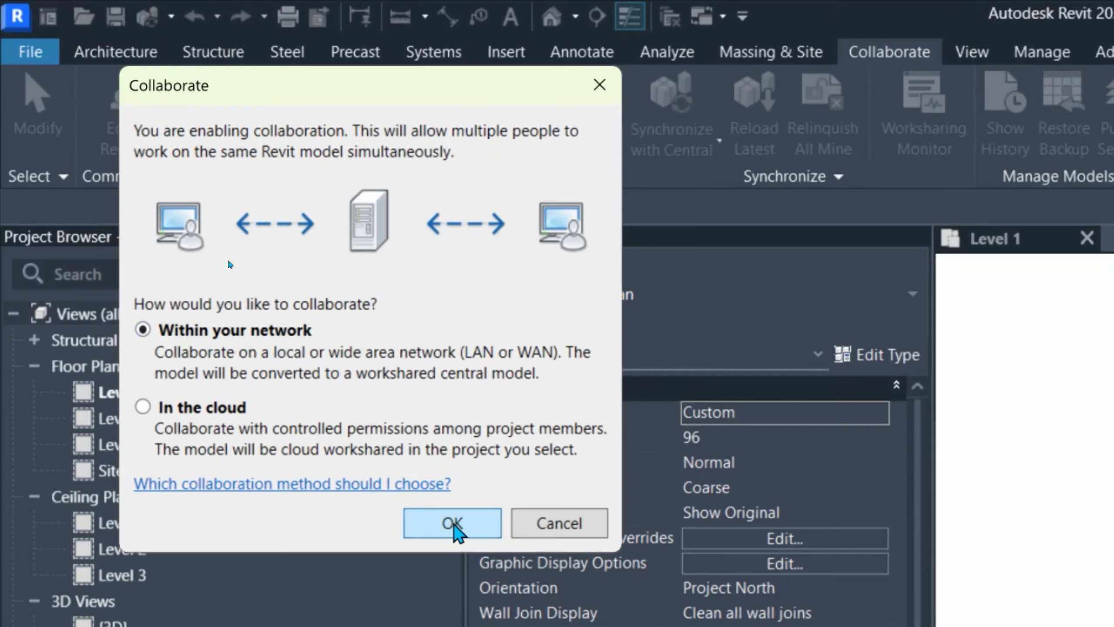
pyautogui.click(453, 523)
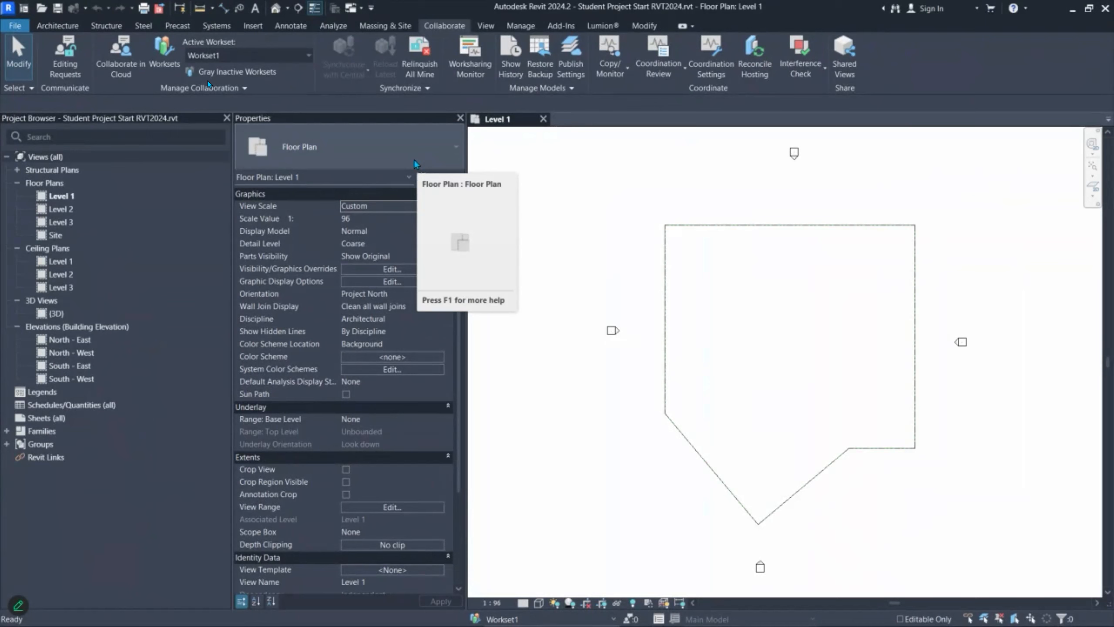
# Step: Reopen Options > General, correct the username's spelling, and apply it with OK
pyautogui.click(9, 25)
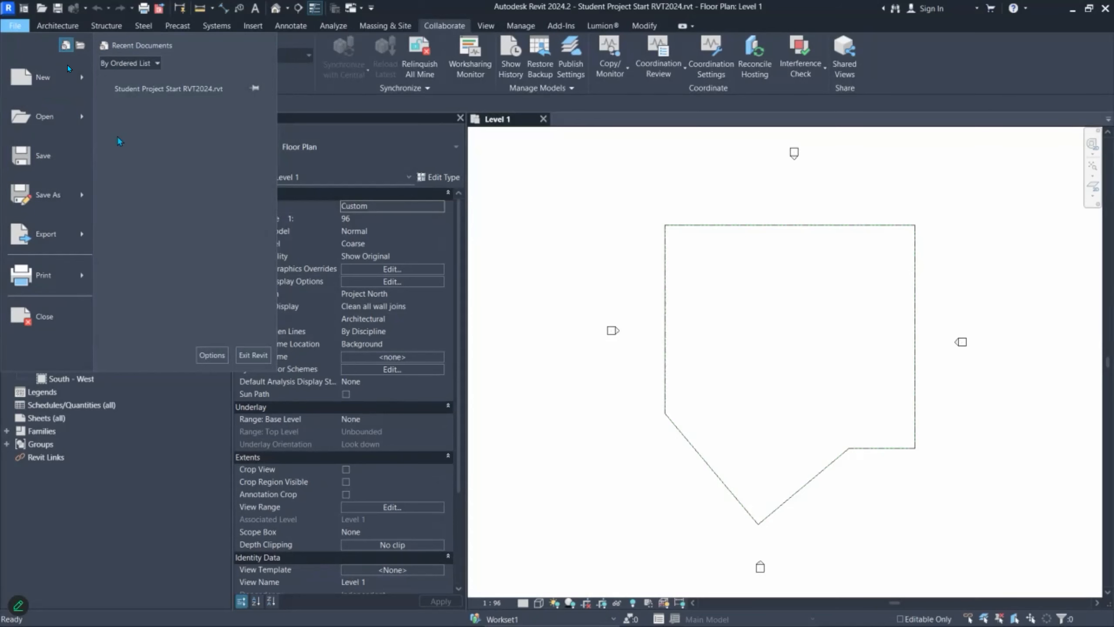
pyautogui.click(212, 354)
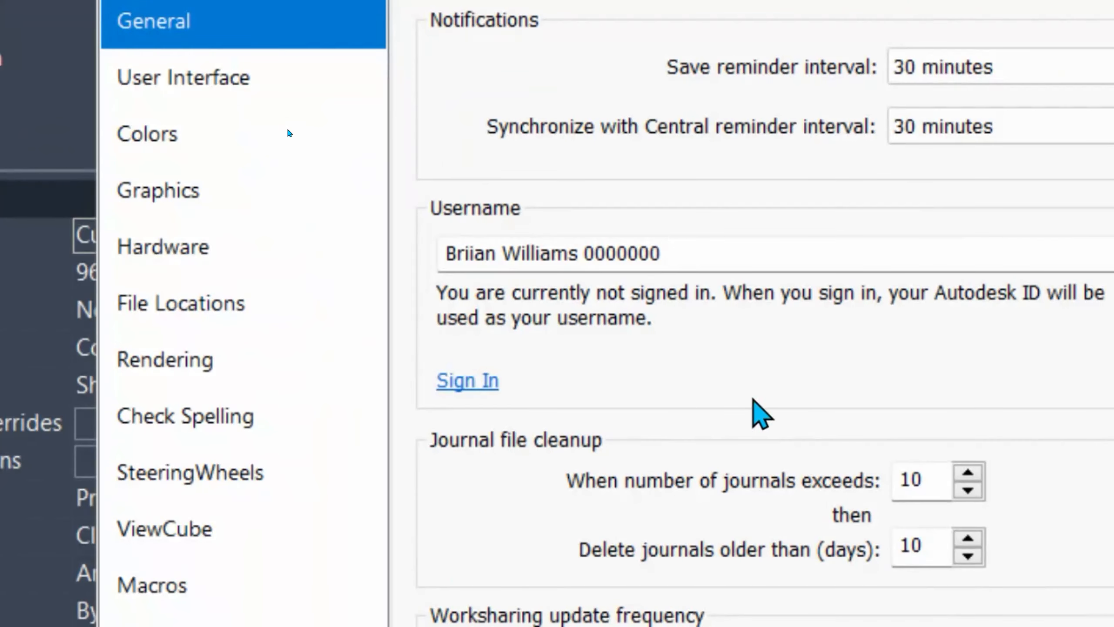
pyautogui.moveTo(666, 252); pyautogui.dragTo(445, 254)
pyautogui.click(475, 259)
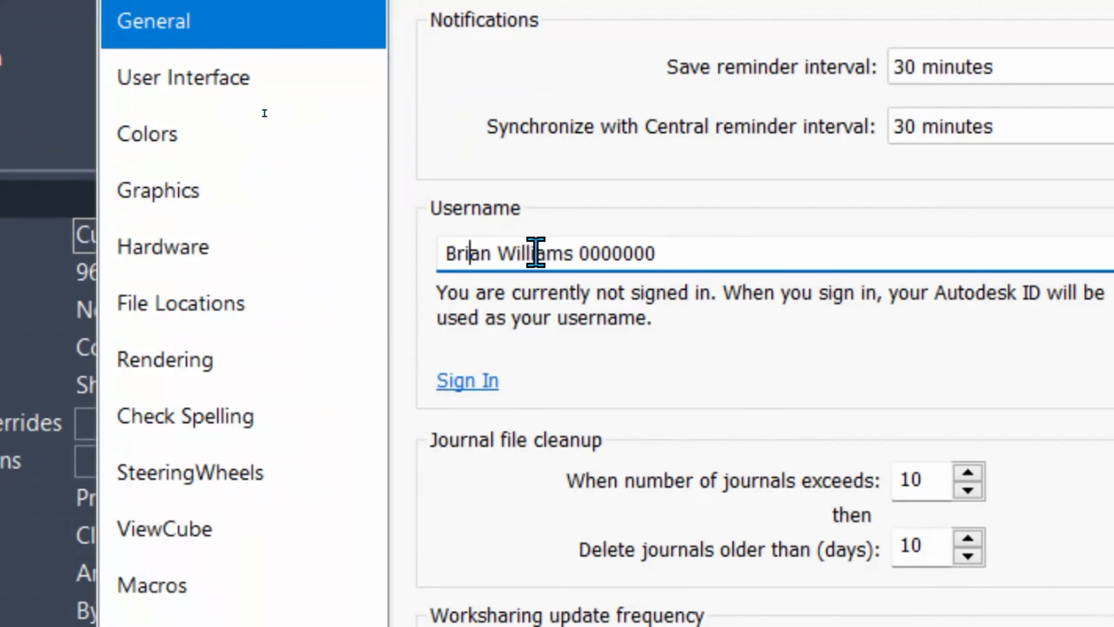
pyautogui.click(747, 251)
pyautogui.click(611, 248)
pyautogui.doubleClick(638, 250)
pyautogui.click(751, 250)
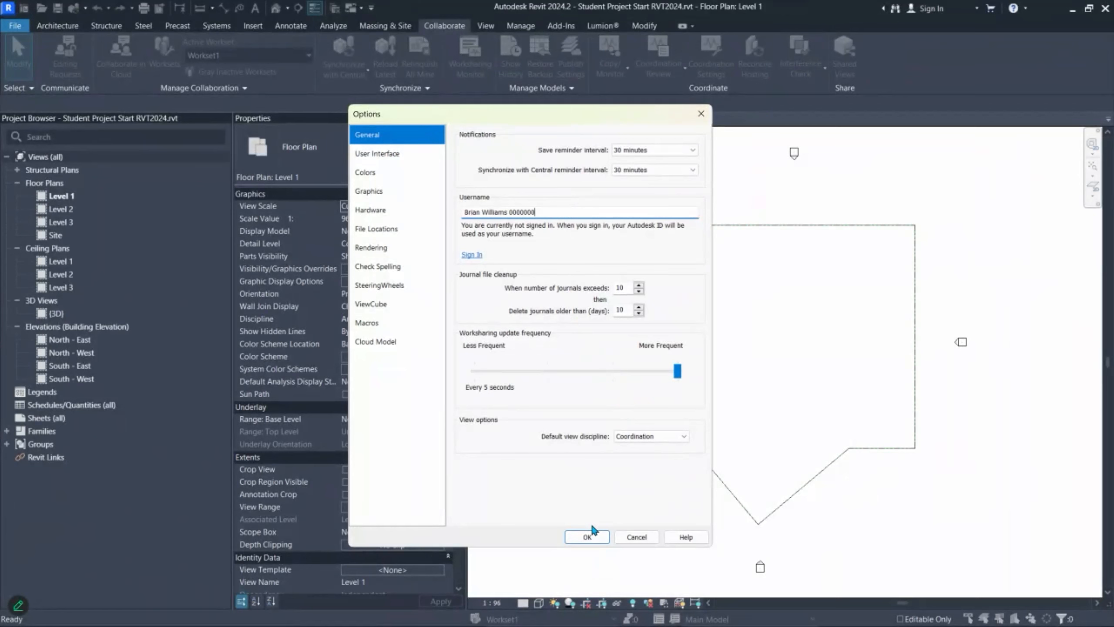
pyautogui.click(593, 536)
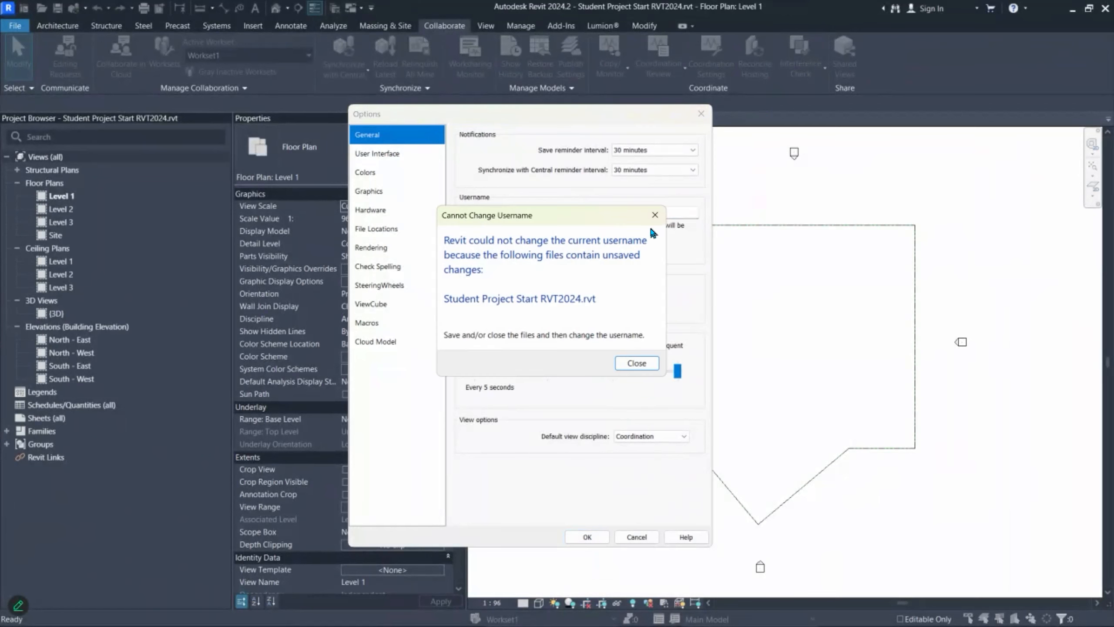
# Step: Close the Cannot Change Username warning together with the Options dialog
pyautogui.click(654, 214)
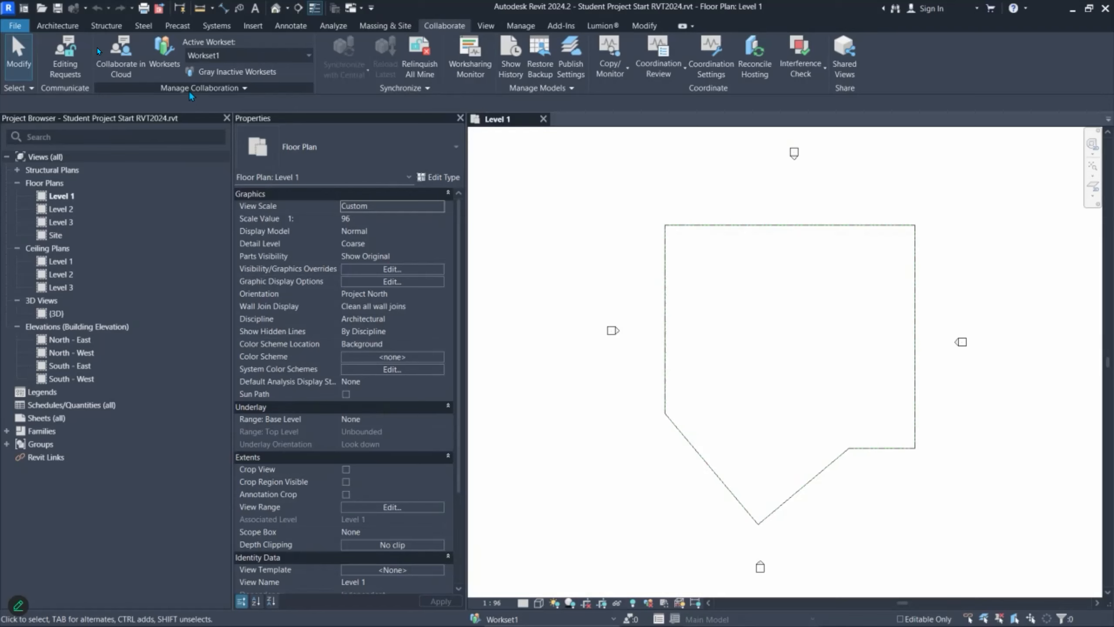
# Step: Start Save As > Project for 'Student Project Start RVT2024.rvt' and shrink the Save As dialog
pyautogui.click(14, 26)
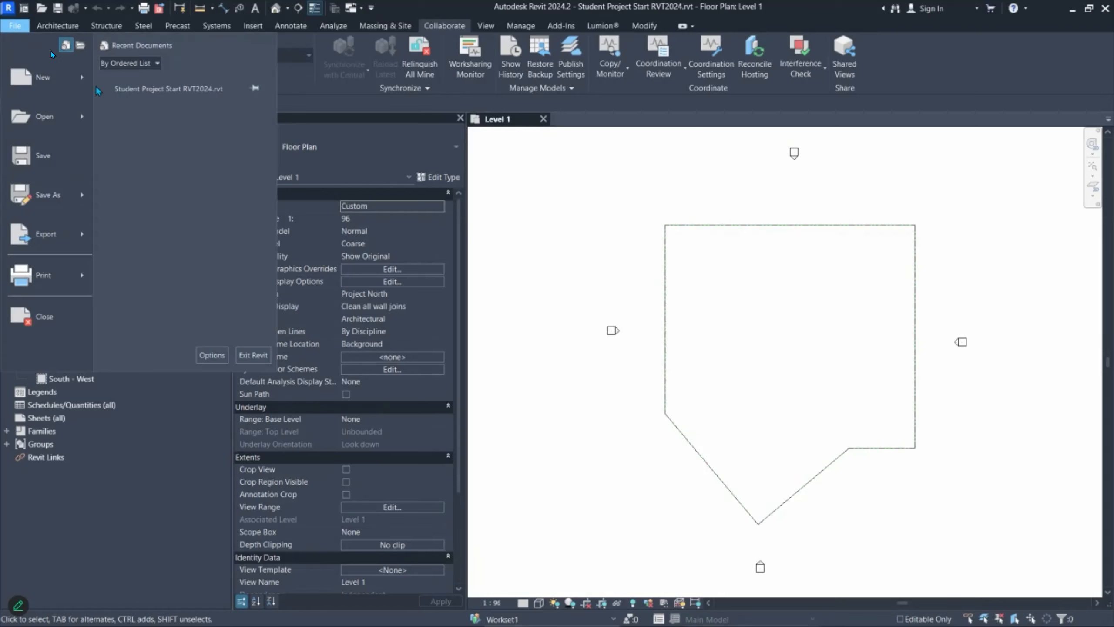
pyautogui.click(61, 207)
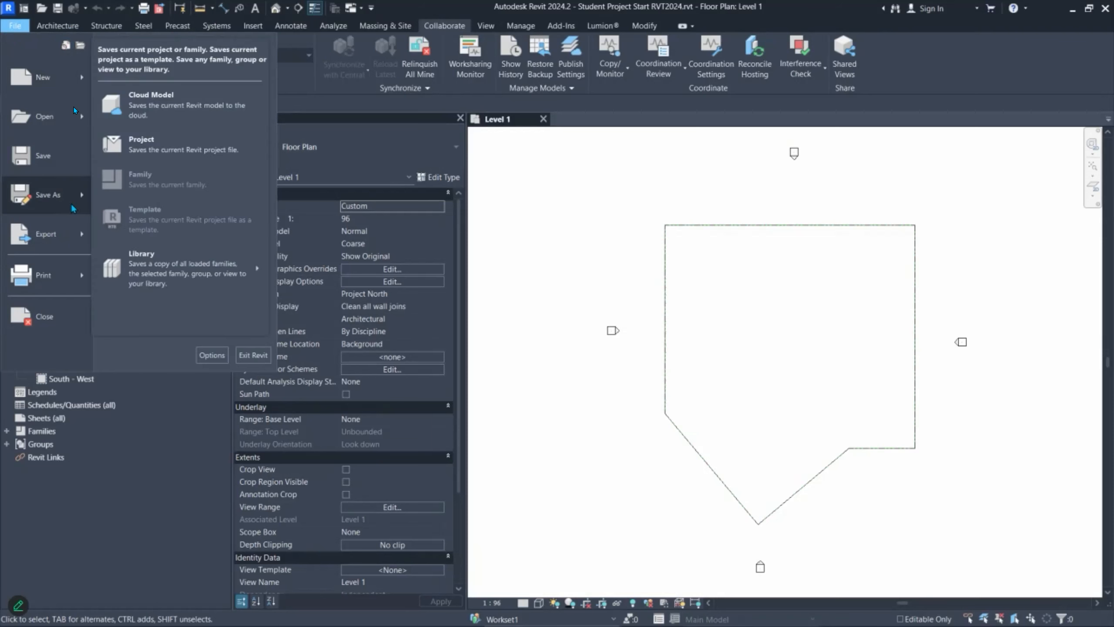
pyautogui.click(152, 147)
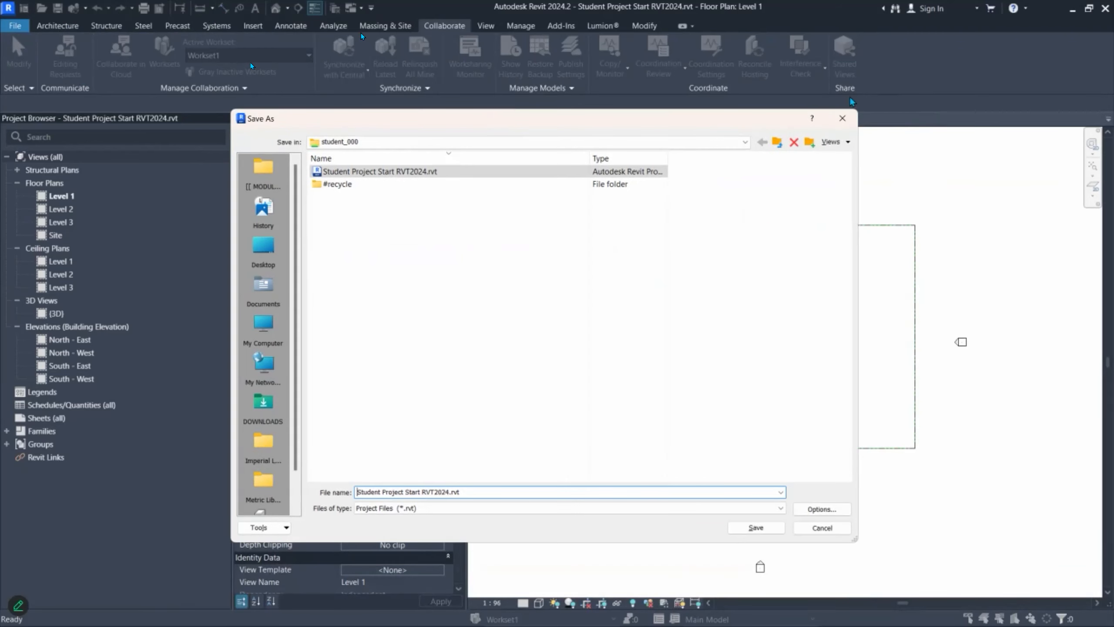
pyautogui.moveTo(854, 539); pyautogui.dragTo(698, 417)
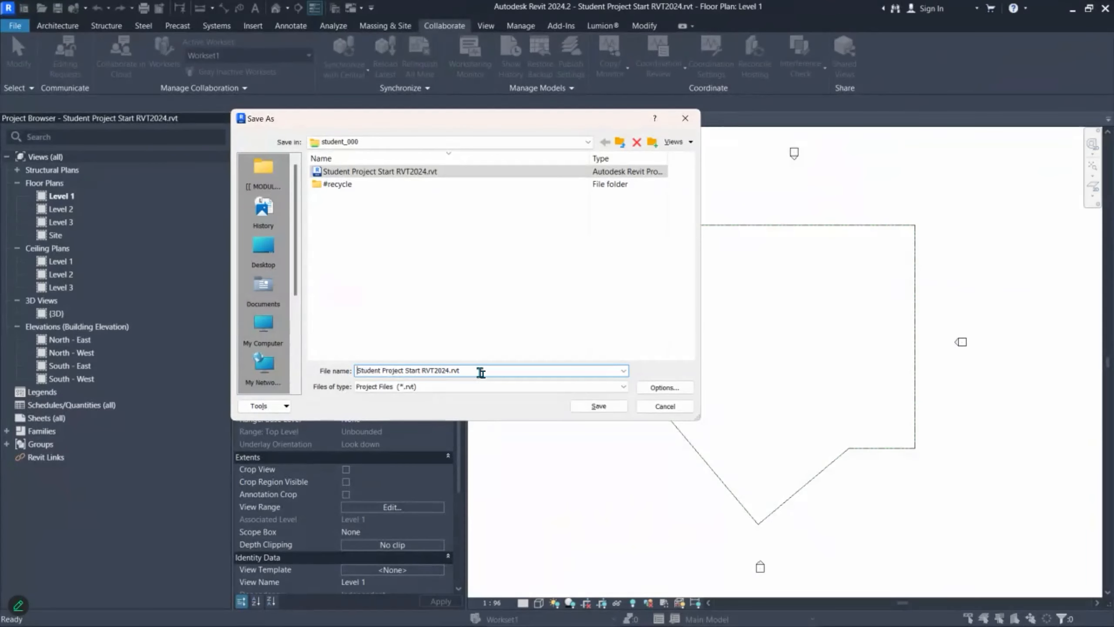
# Step: Replace the file name with \\192.168.1.158\student_000 pasted from clipboard history, then select the pasted path
pyautogui.hotkey('ctrl', 'a')
pyautogui.press('BackSpace')
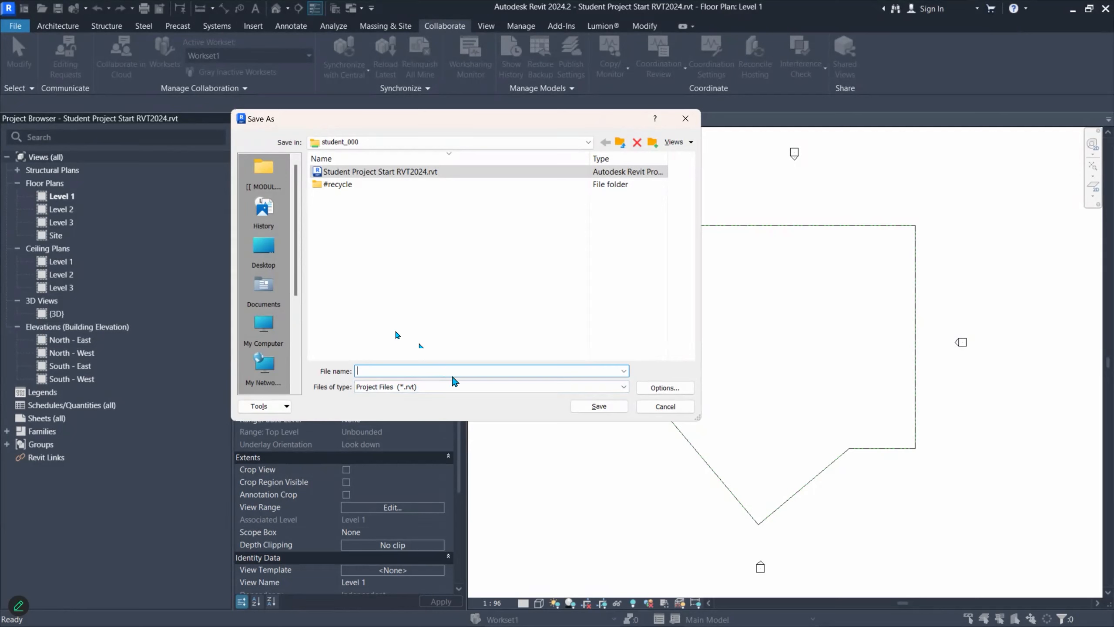
pyautogui.press('super+v')
pyautogui.scroll(-1, 505, 262)
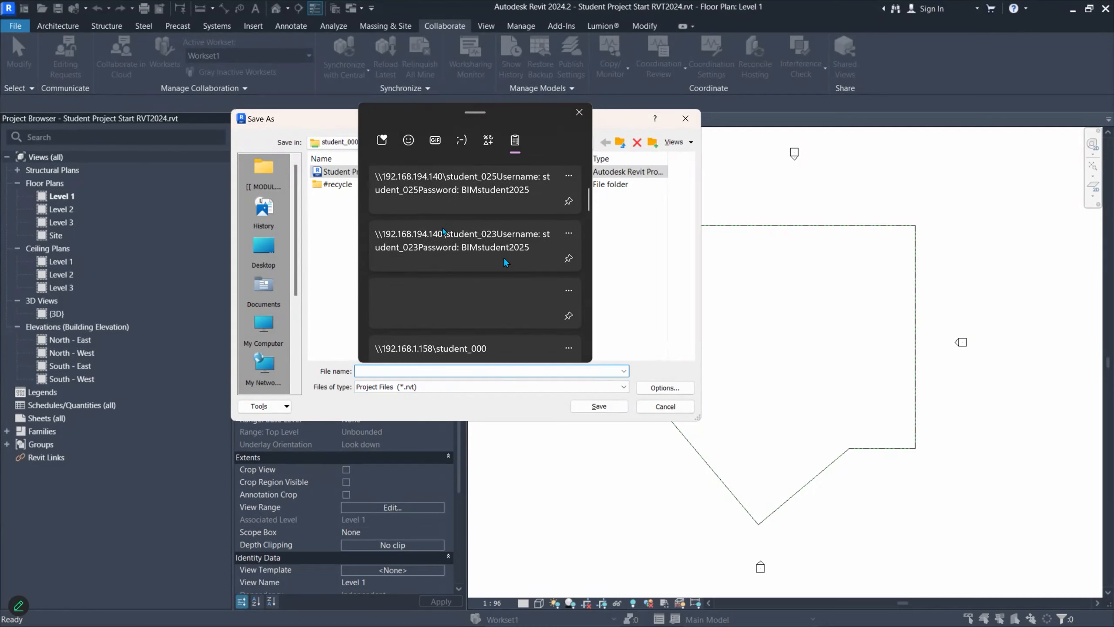
pyautogui.scroll(-1, 441, 255)
pyautogui.click(434, 269)
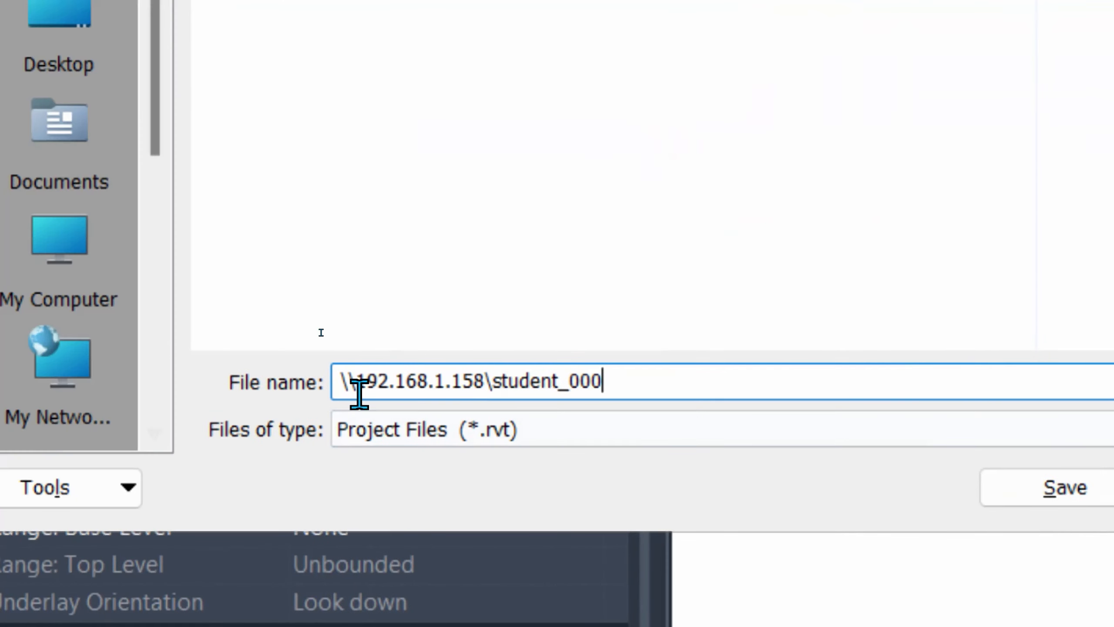
pyautogui.moveTo(350, 383); pyautogui.dragTo(654, 375)
pyautogui.moveTo(341, 378); pyautogui.dragTo(634, 380)
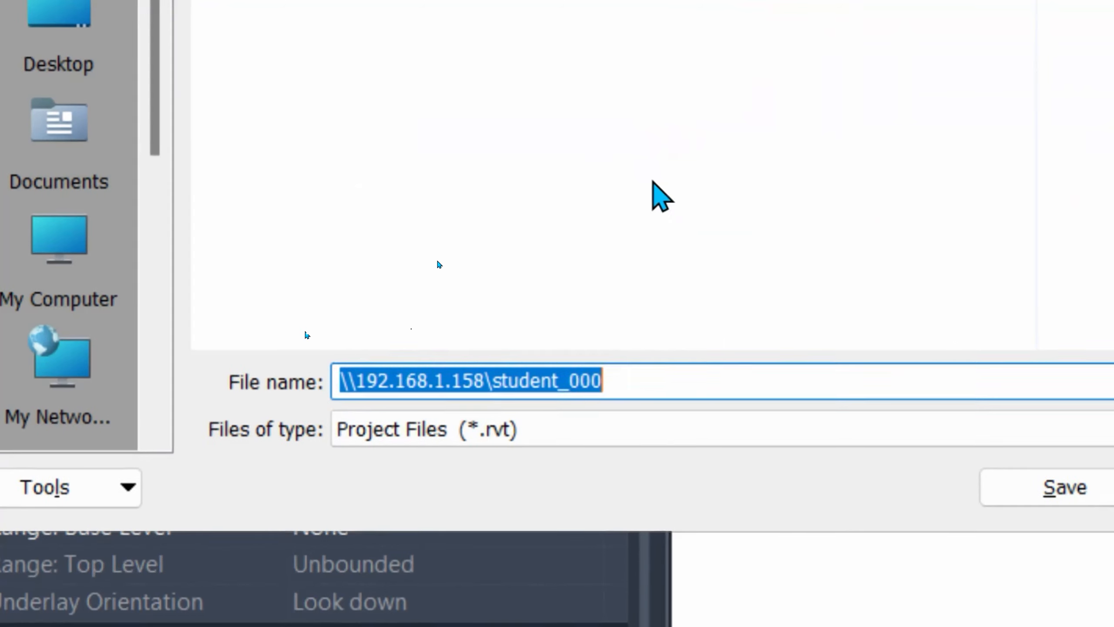